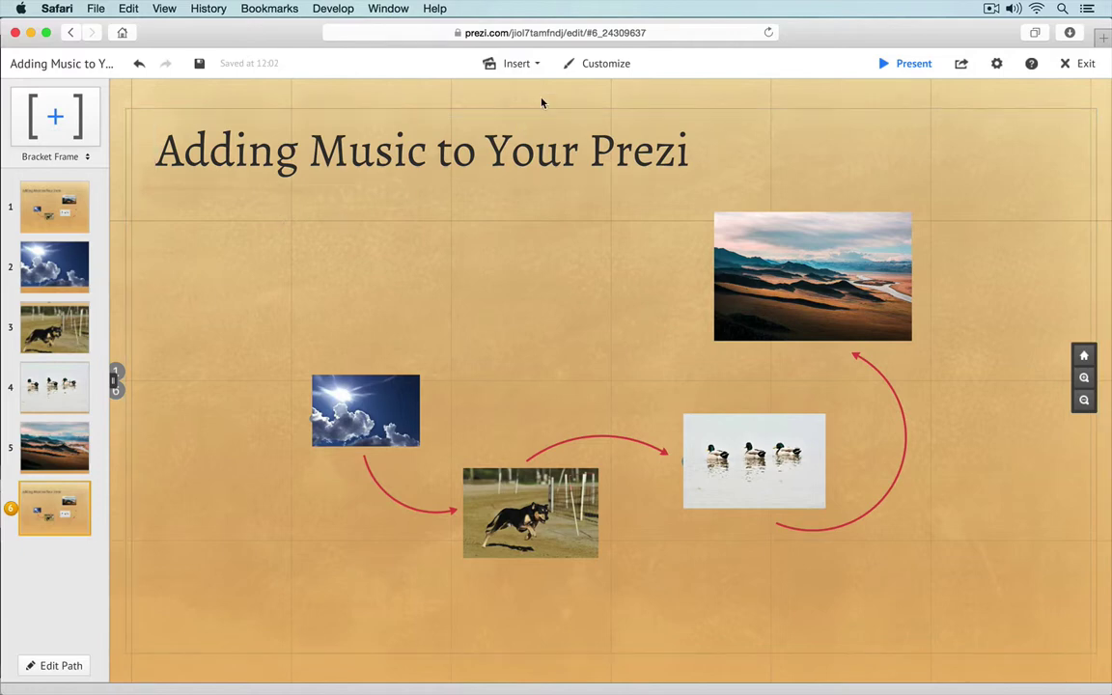
Step: Open the Insert menu in the top toolbar of the 'Adding Music to Your Prezi' editor
click(531, 64)
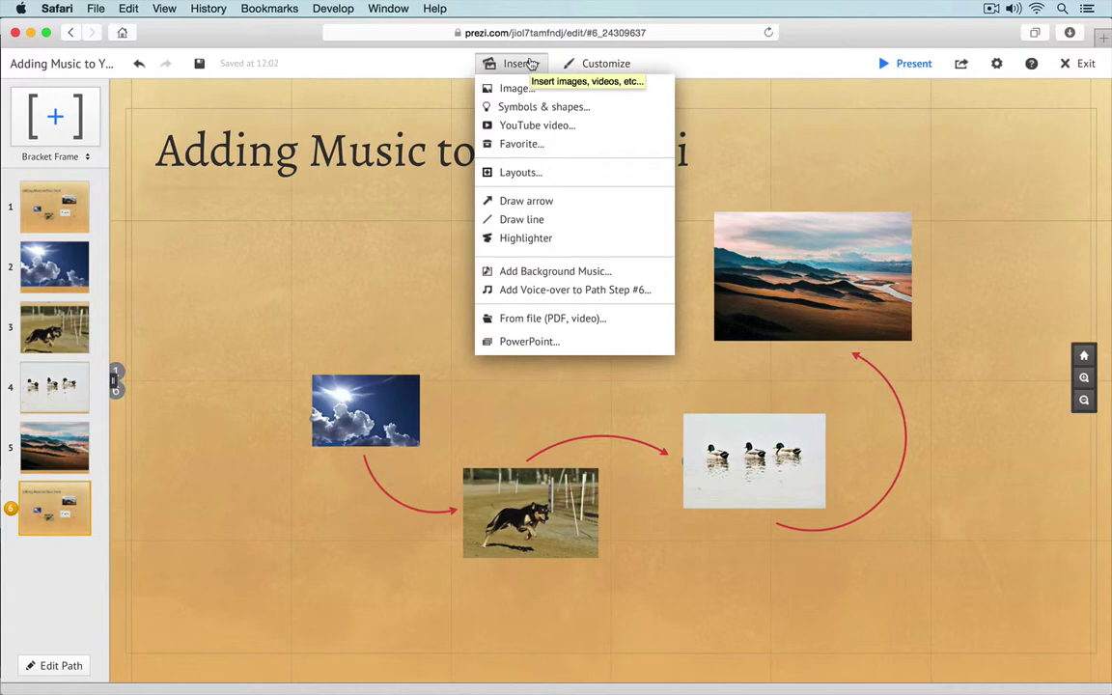
Step: Upload ukulele loop.mp3 as the presentation's background music
click(529, 273)
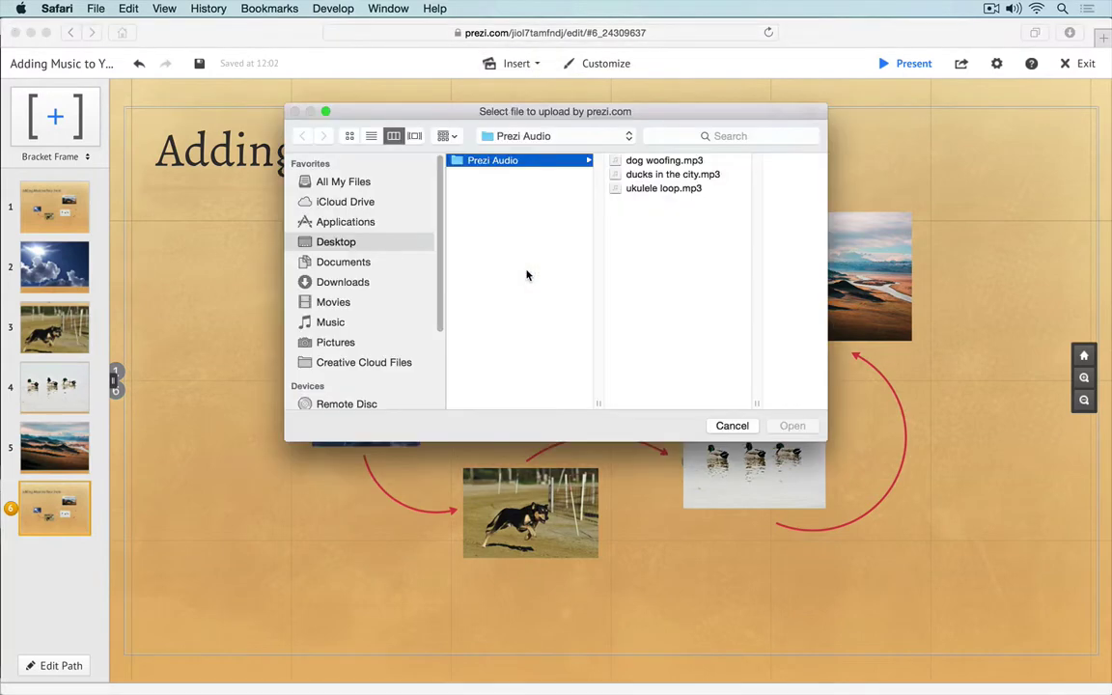
click(652, 190)
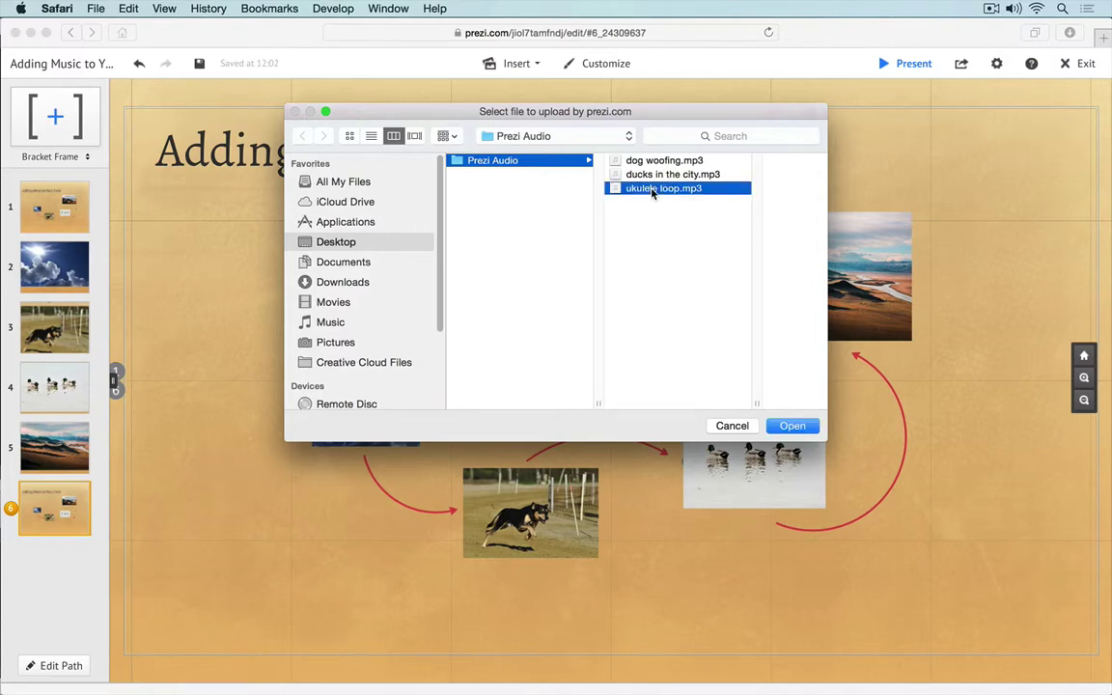
click(794, 426)
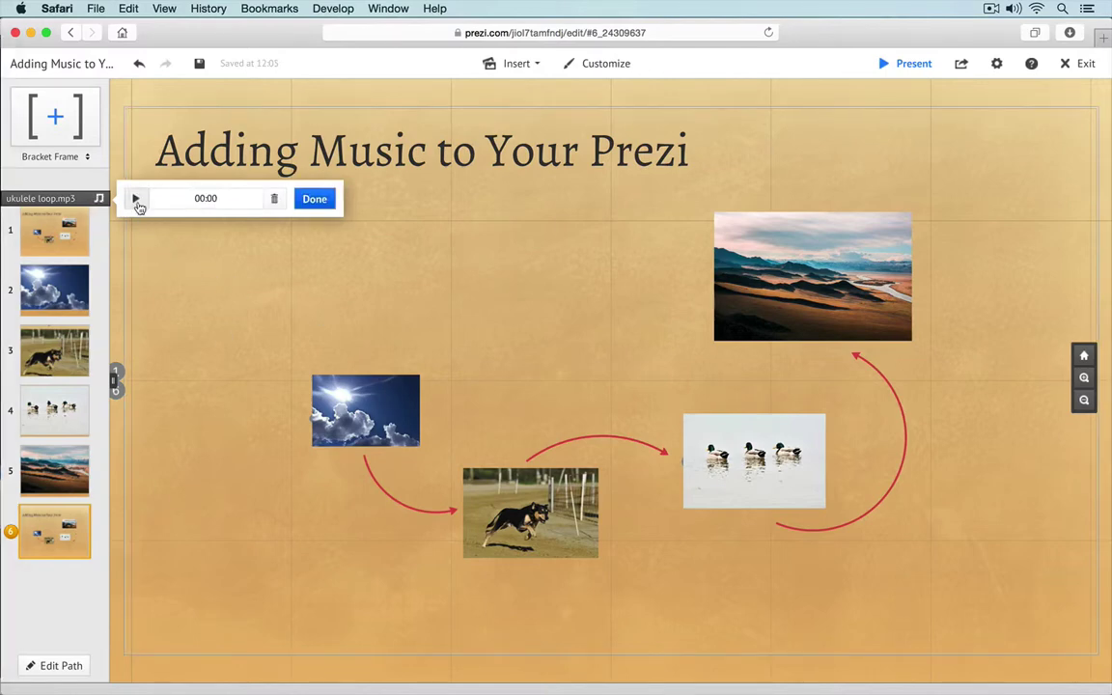
Step: Play, pause and scrub the ukulele loop preview, then confirm the background music
click(136, 200)
click(136, 201)
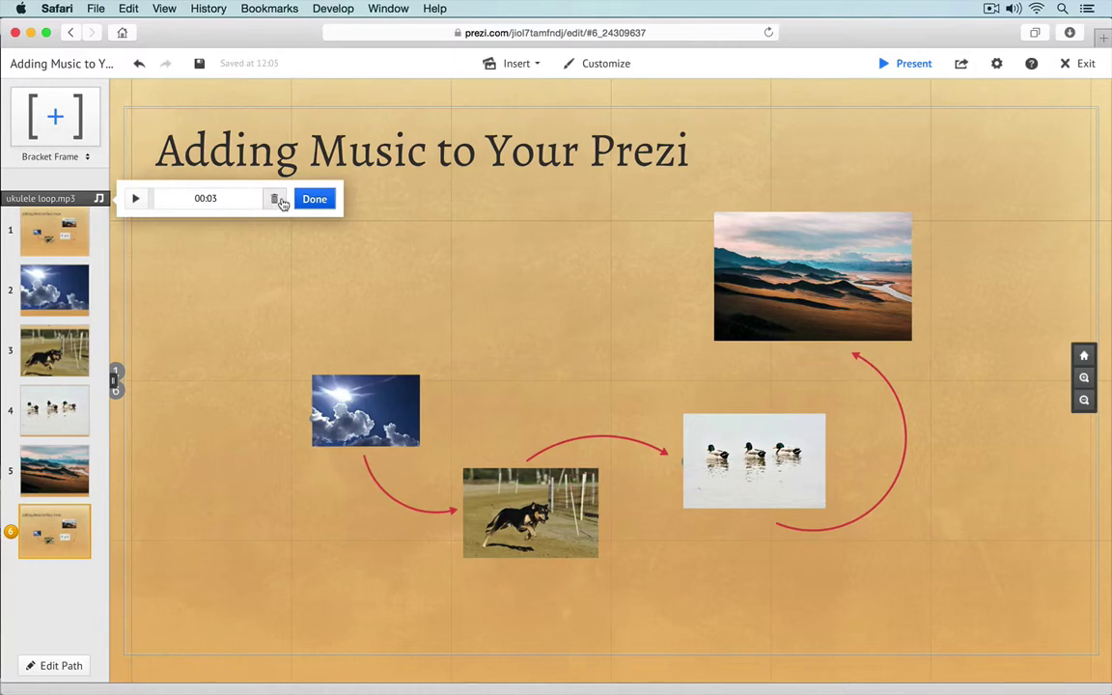
click(185, 199)
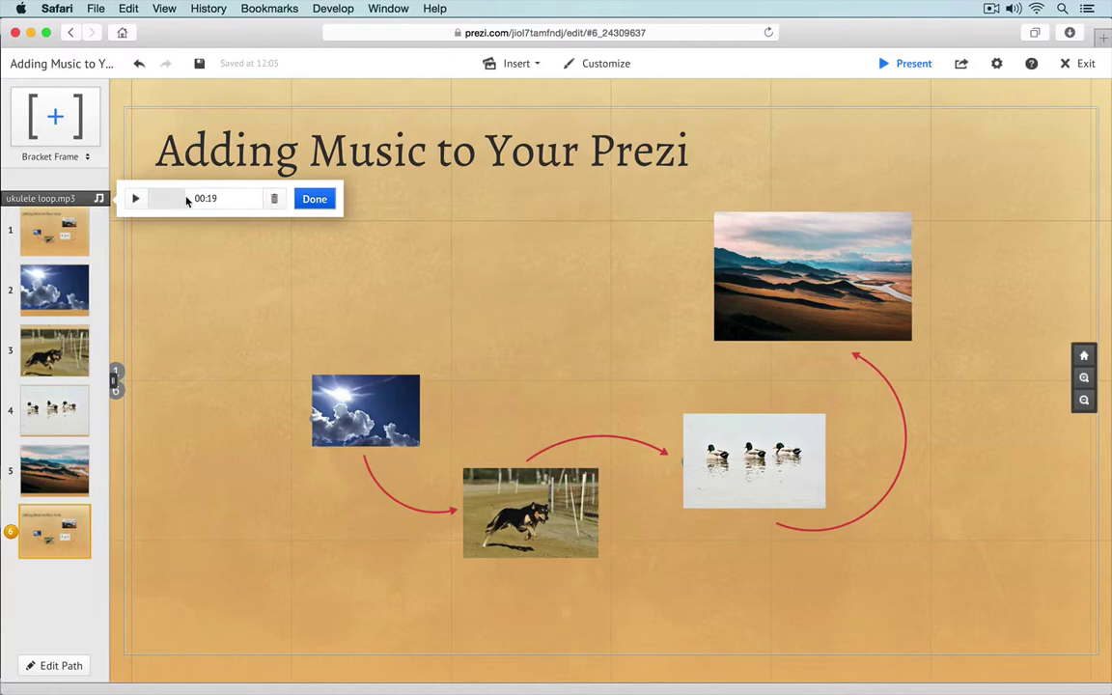
click(137, 201)
click(138, 201)
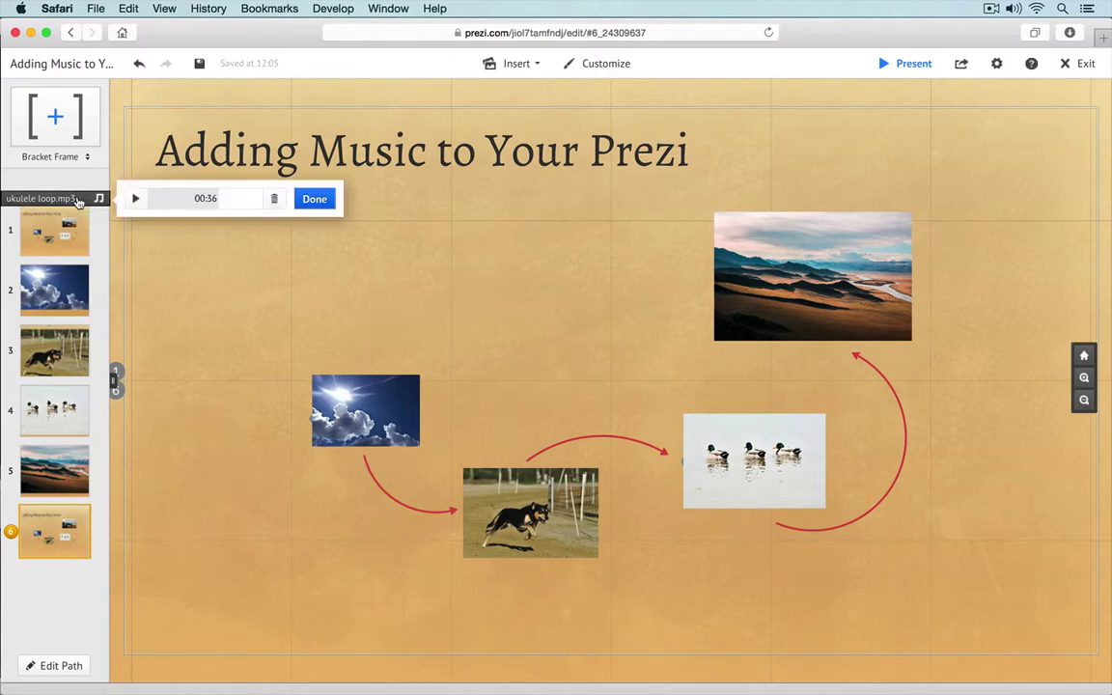
click(315, 199)
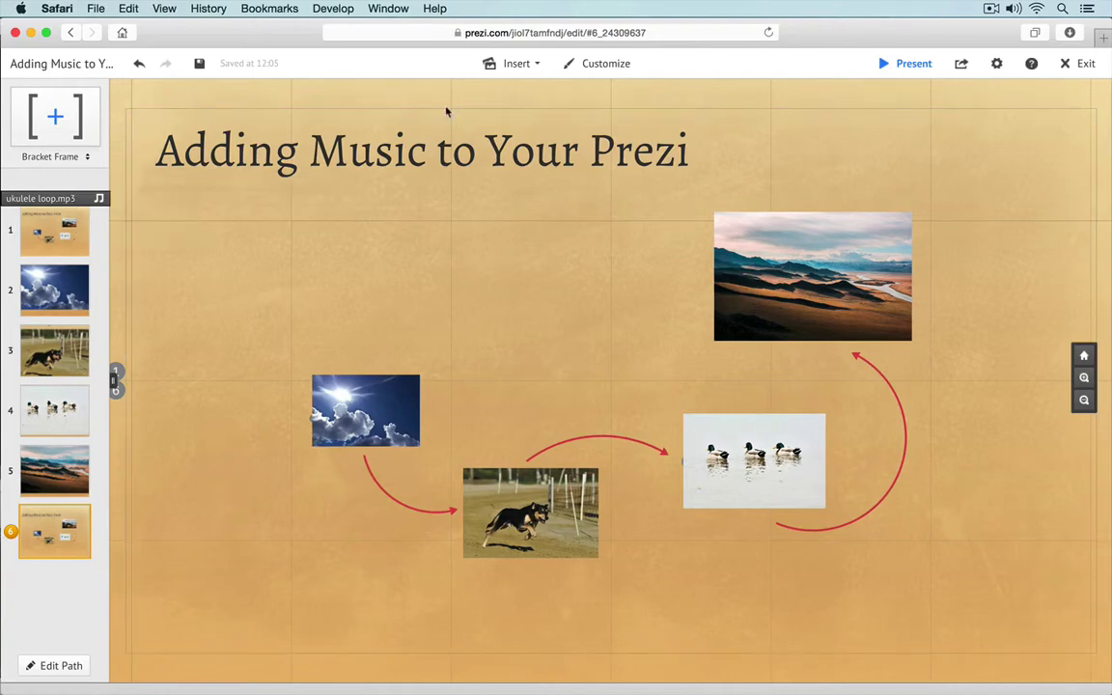
click(534, 67)
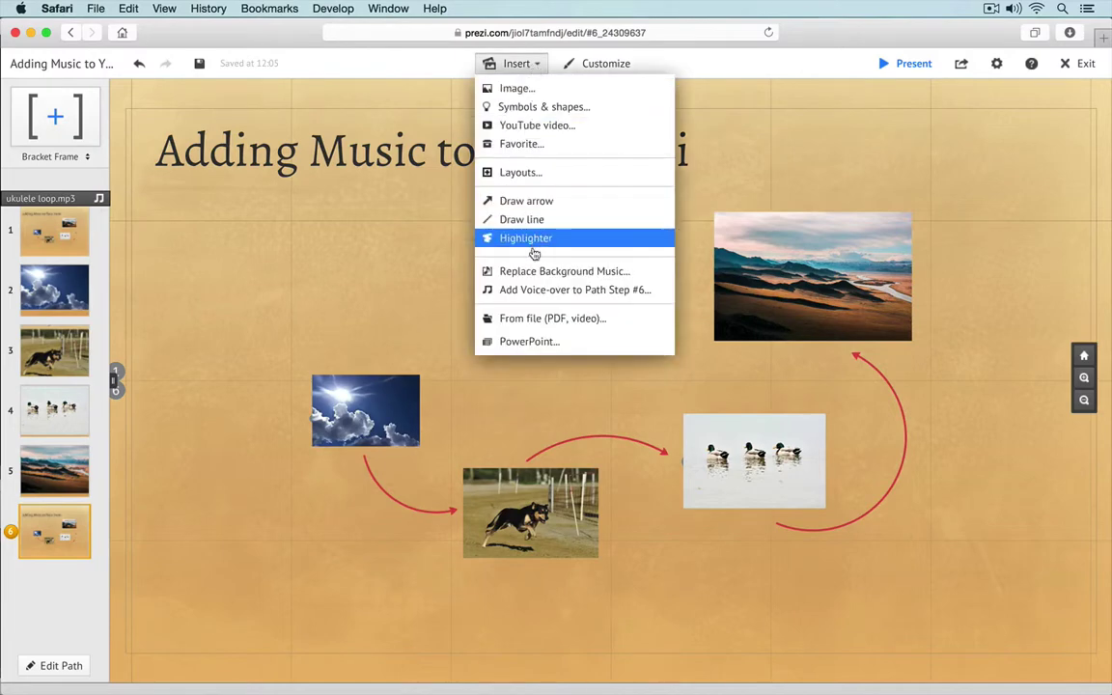
click(532, 272)
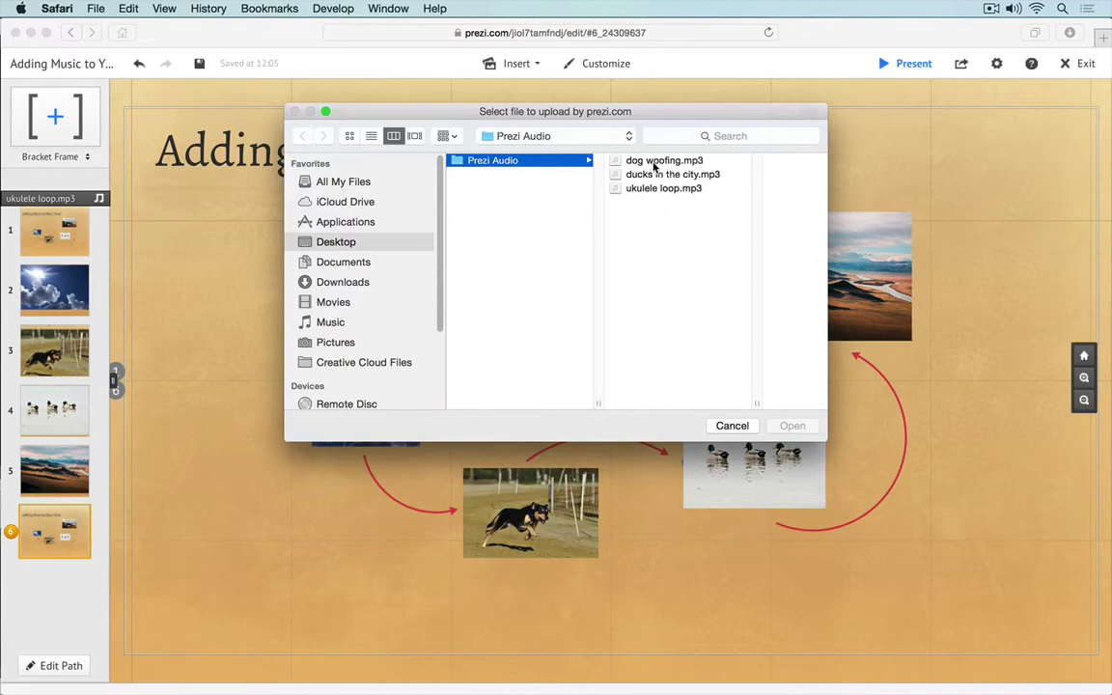
click(732, 426)
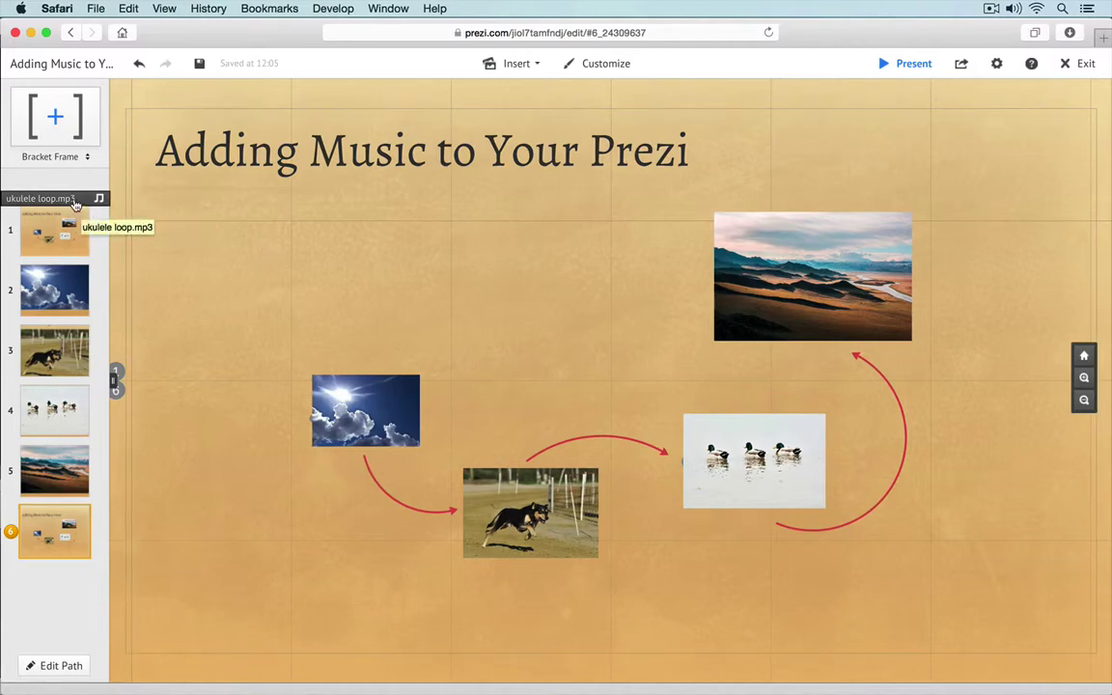
click(322, 201)
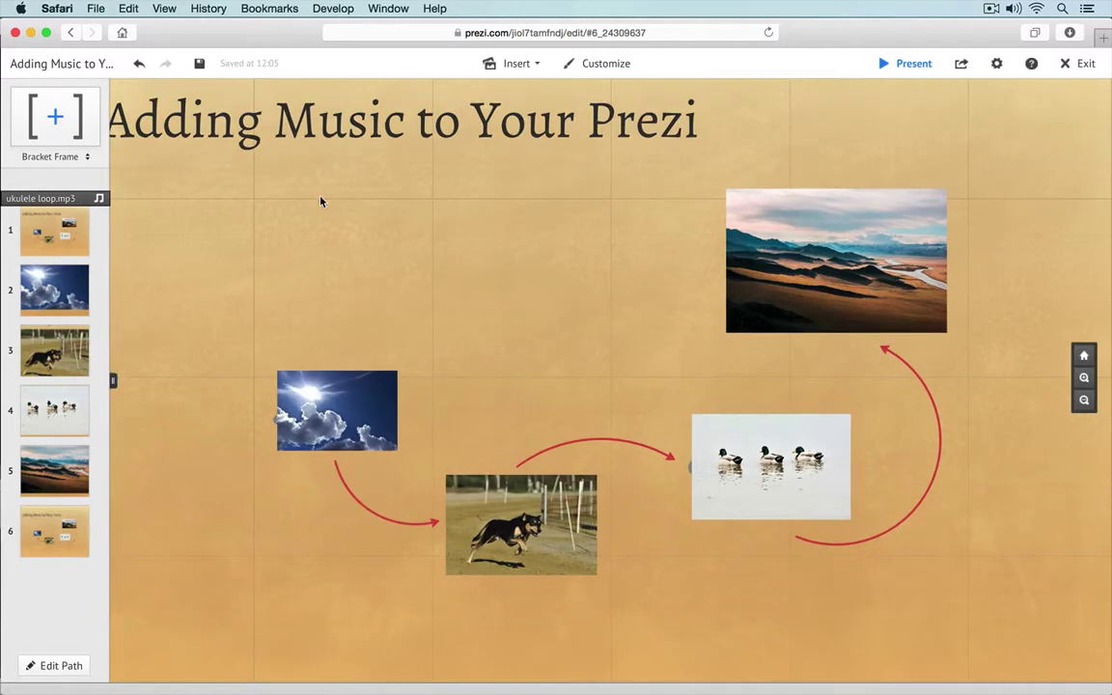
click(909, 65)
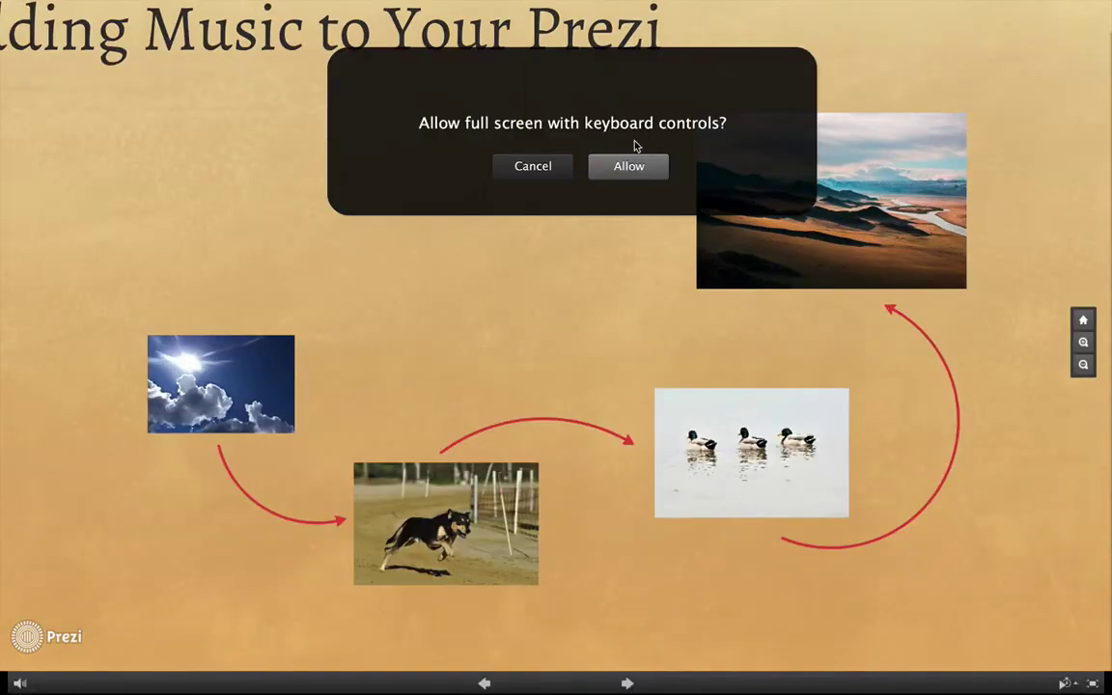
click(626, 166)
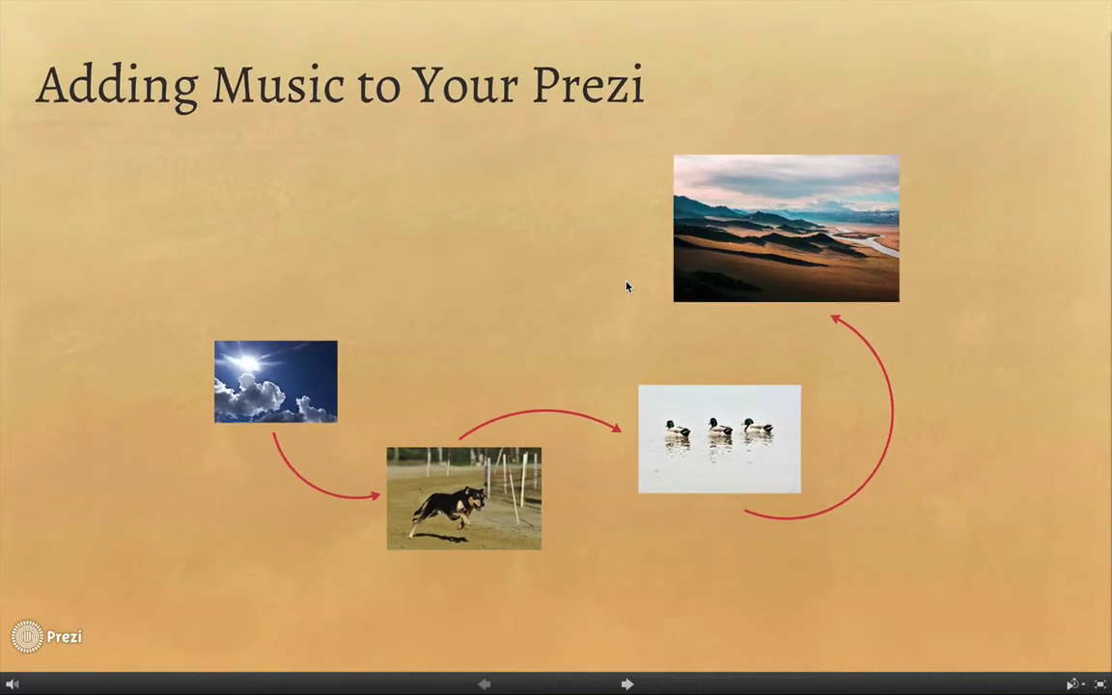
key(Right)
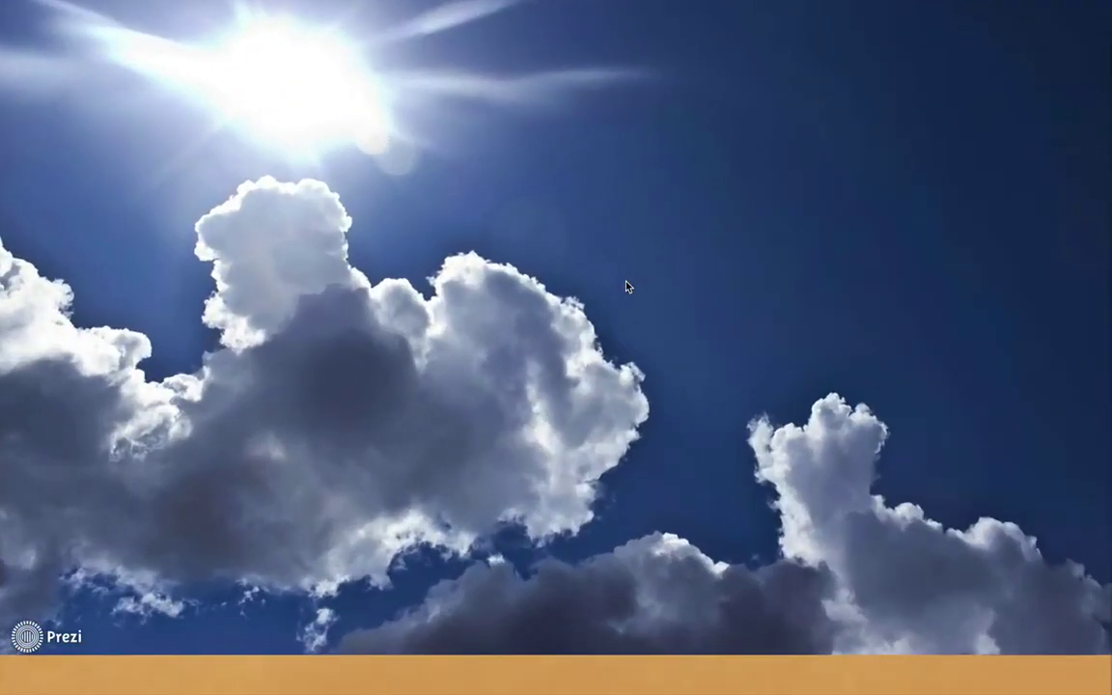
key(Right)
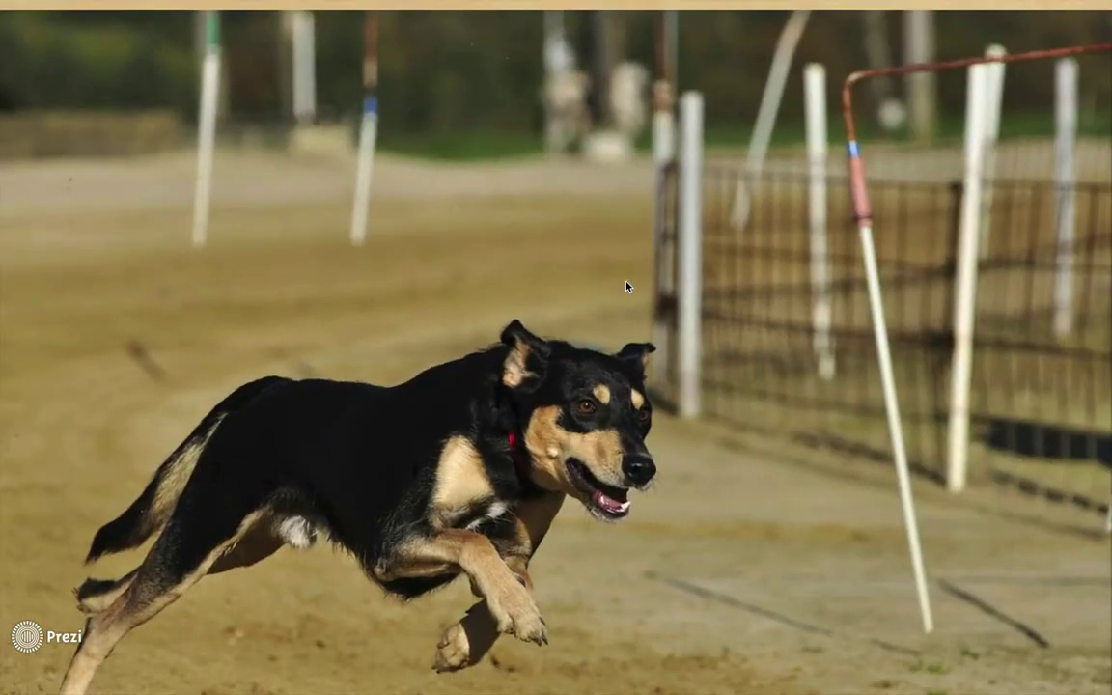
key(Right)
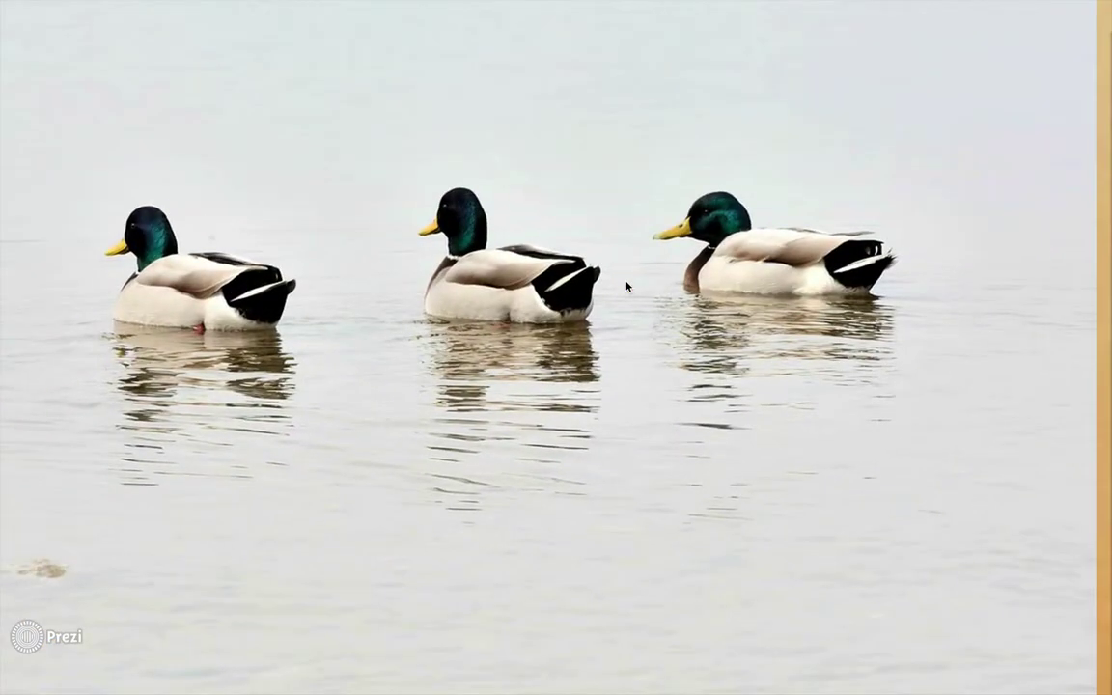
key(Escape)
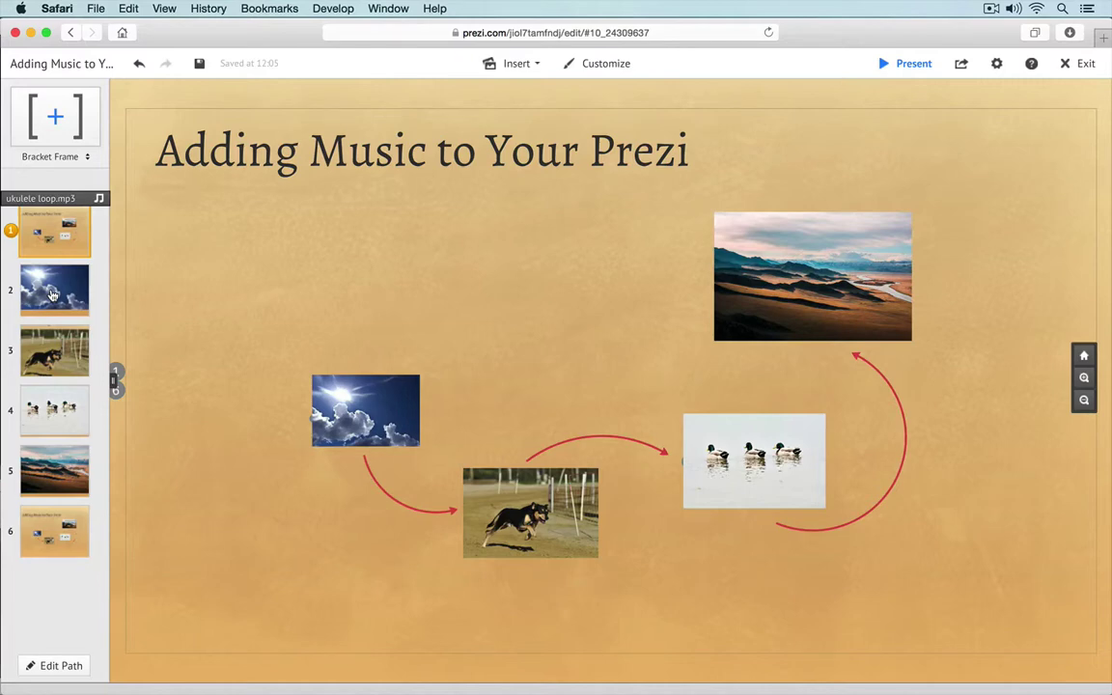
Step: Attach dog woofing.mp3 as the voice-over for path step 3, the dog image
click(54, 357)
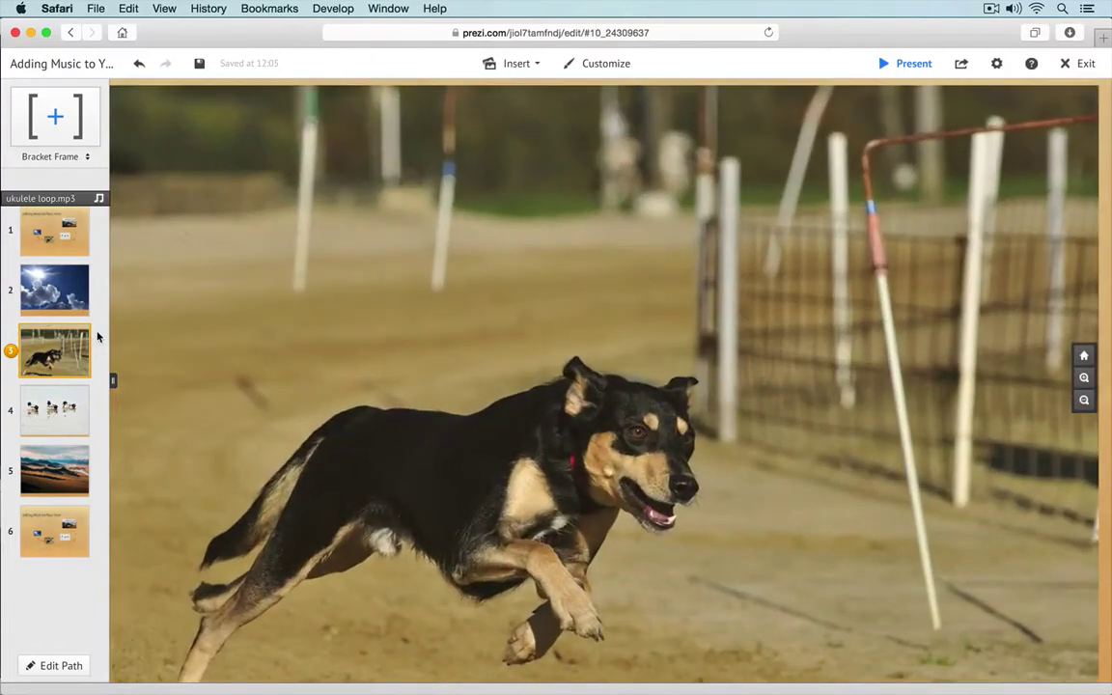
click(538, 66)
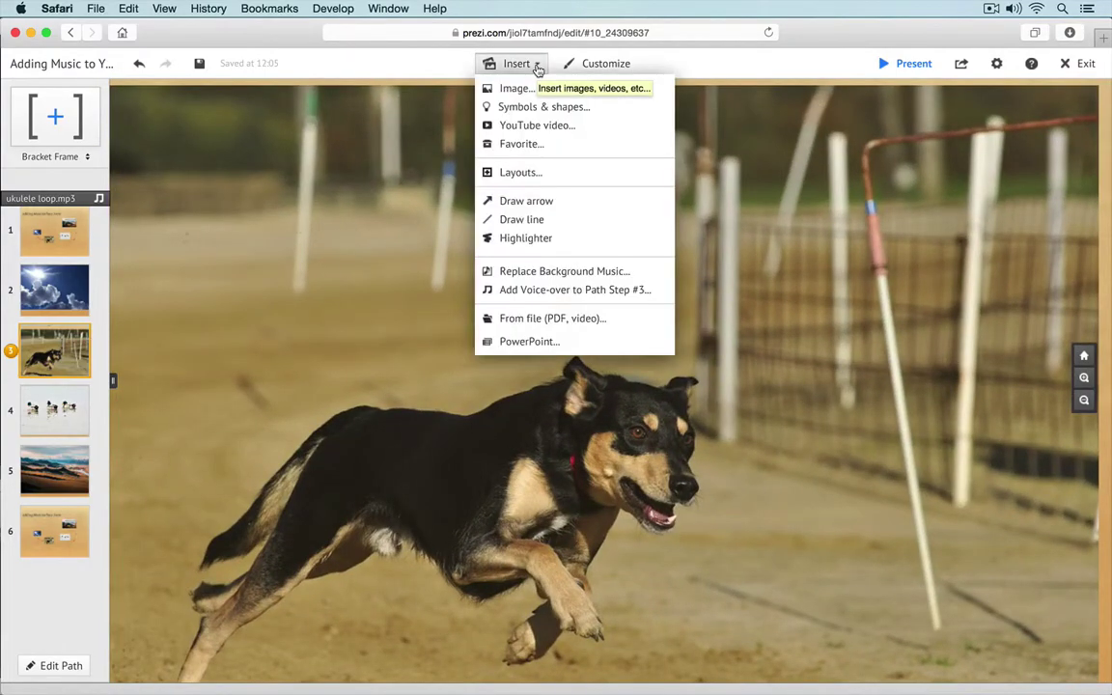
click(539, 292)
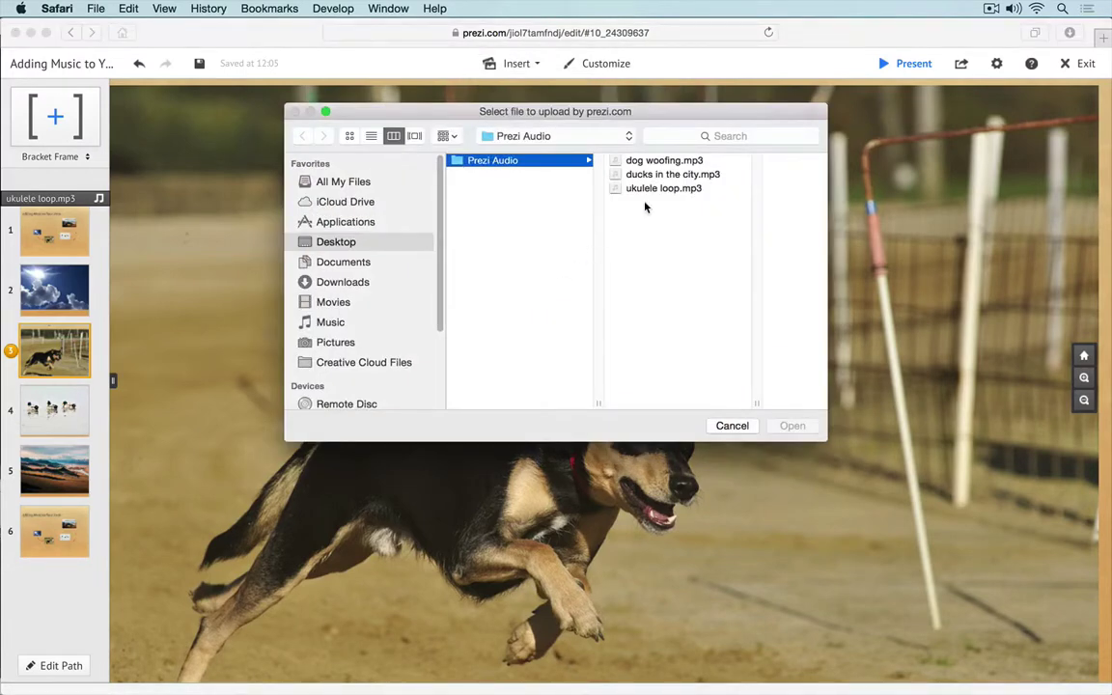
click(664, 162)
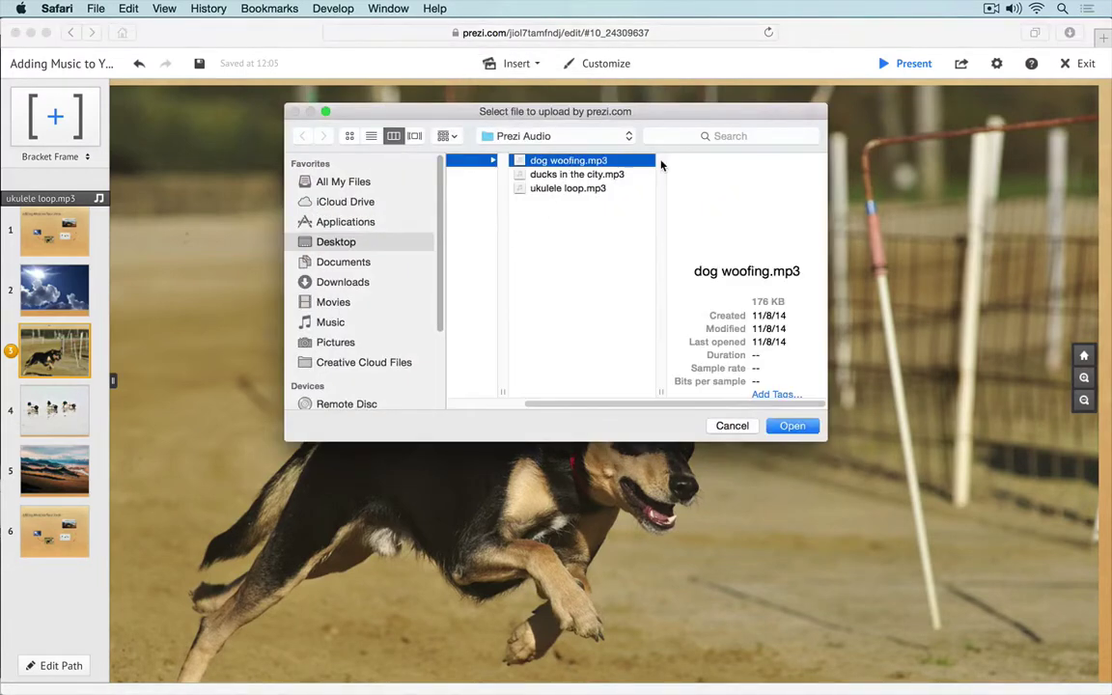
click(793, 426)
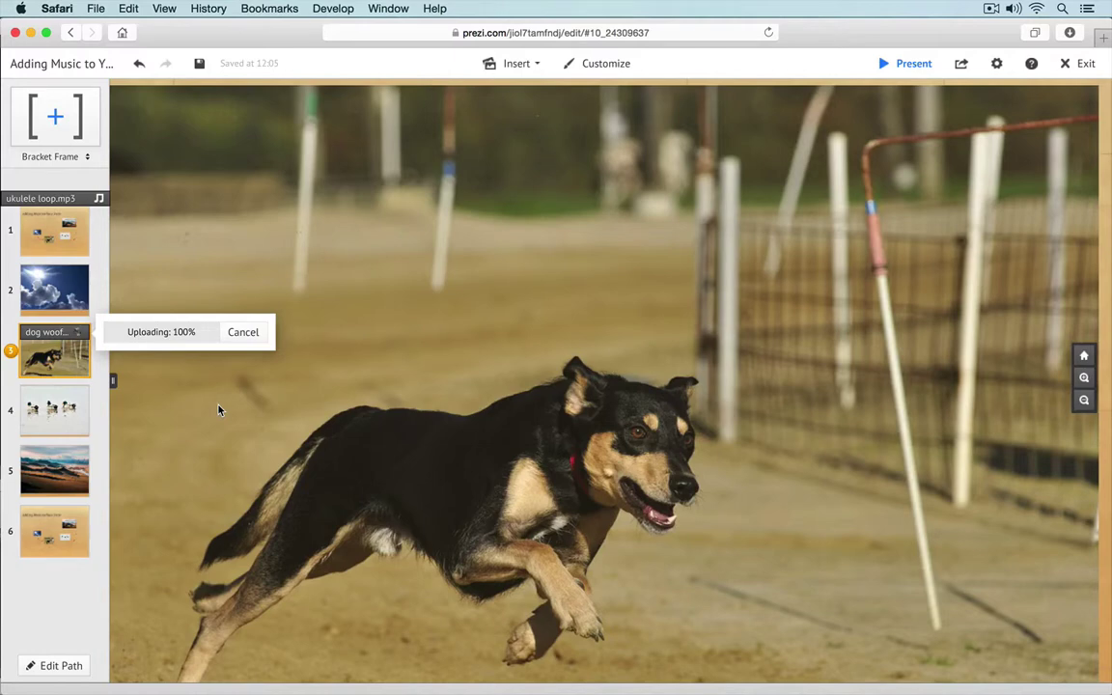
Step: Confirm the dog sound, recheck step 3's insert options, and move to path step 4
click(93, 356)
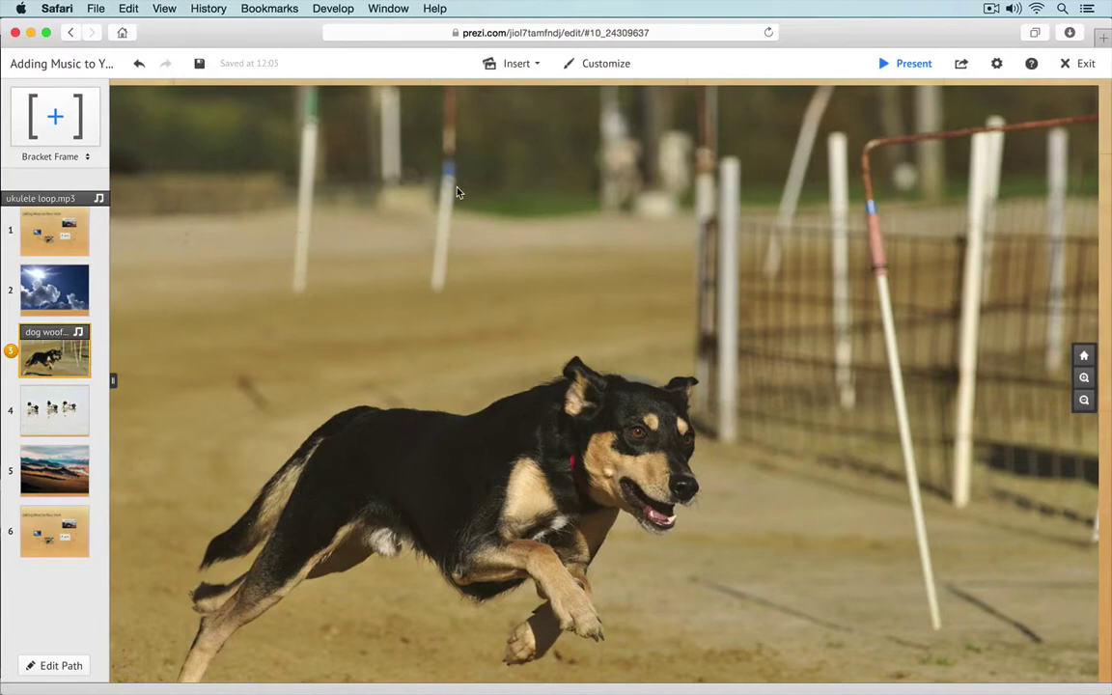
click(518, 66)
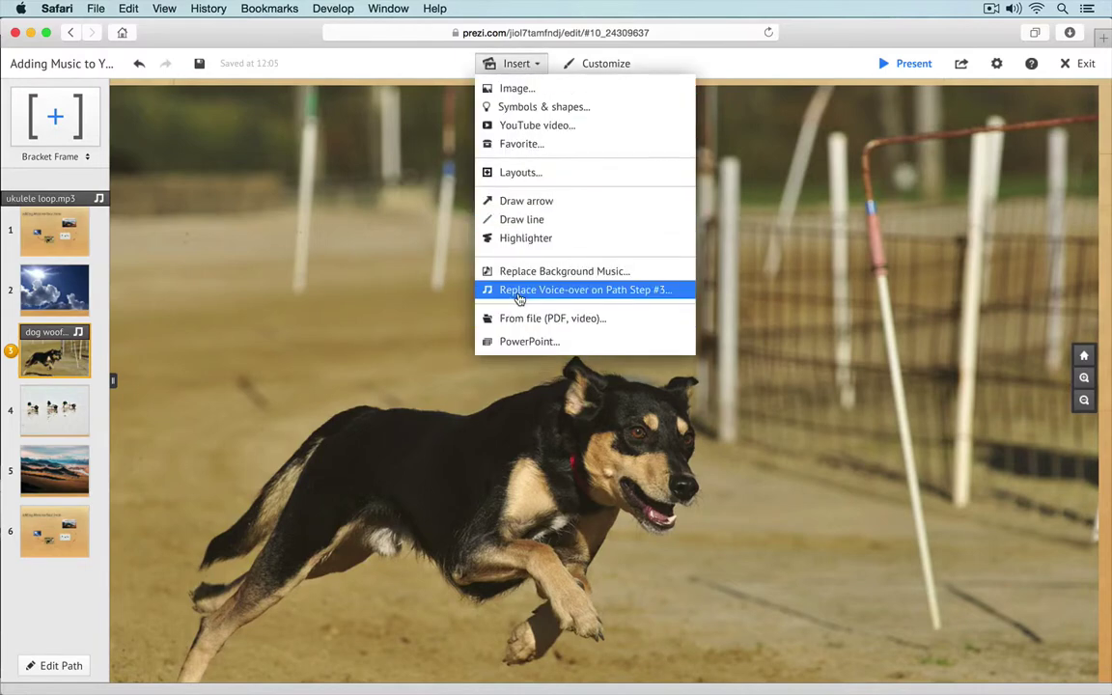
click(61, 415)
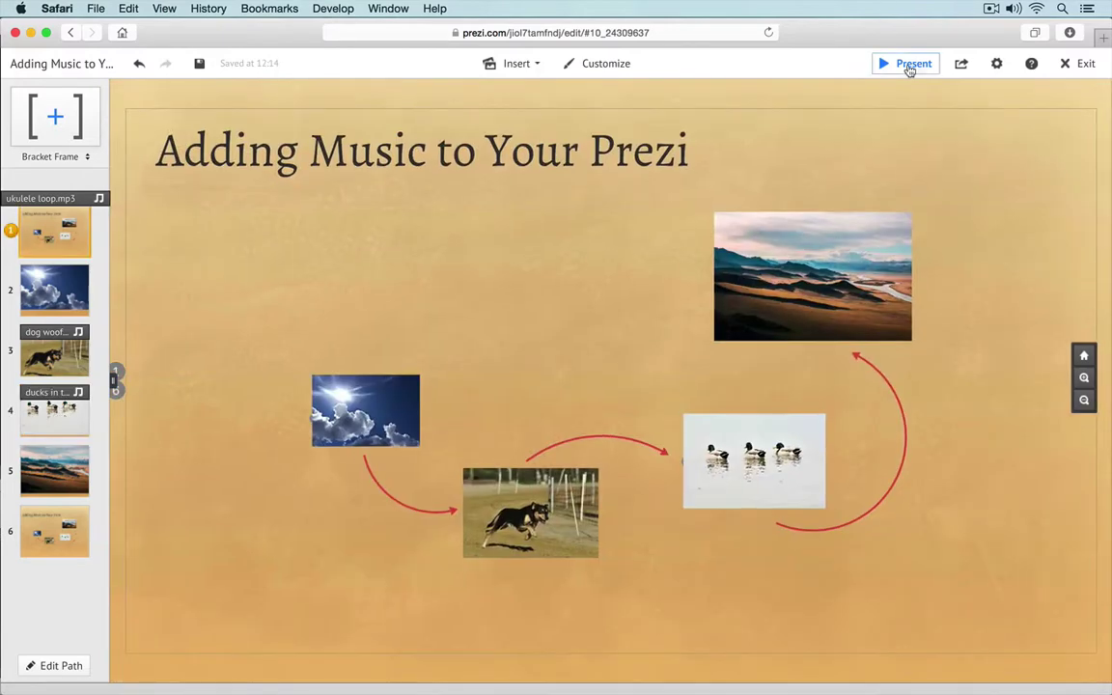
click(908, 63)
click(604, 171)
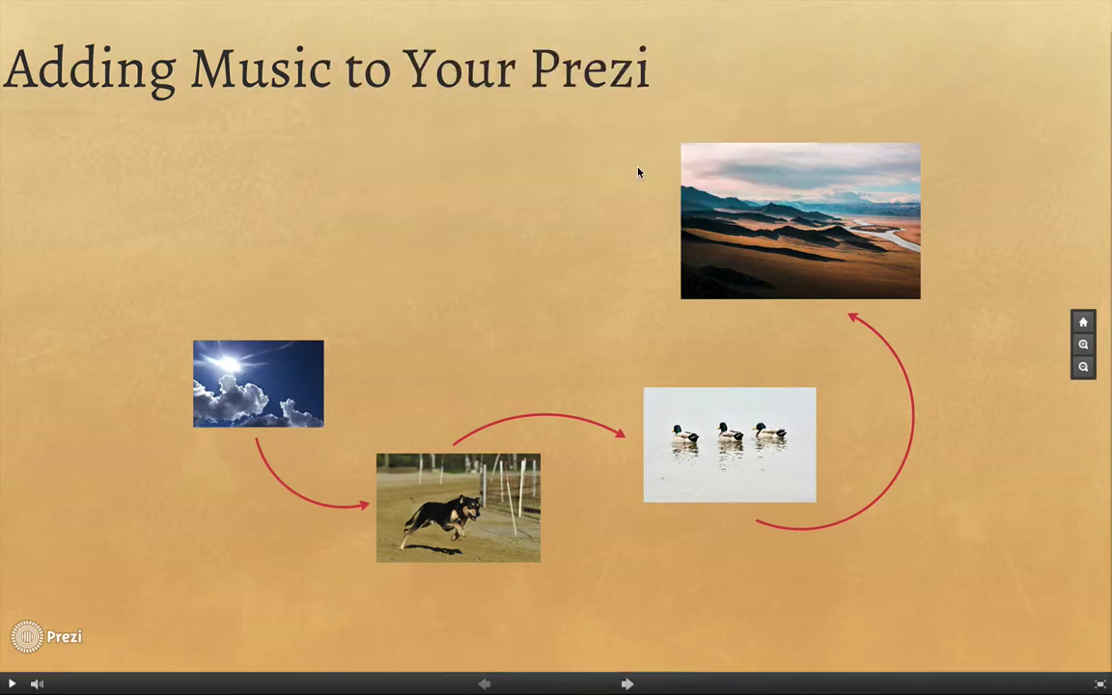
key(Right)
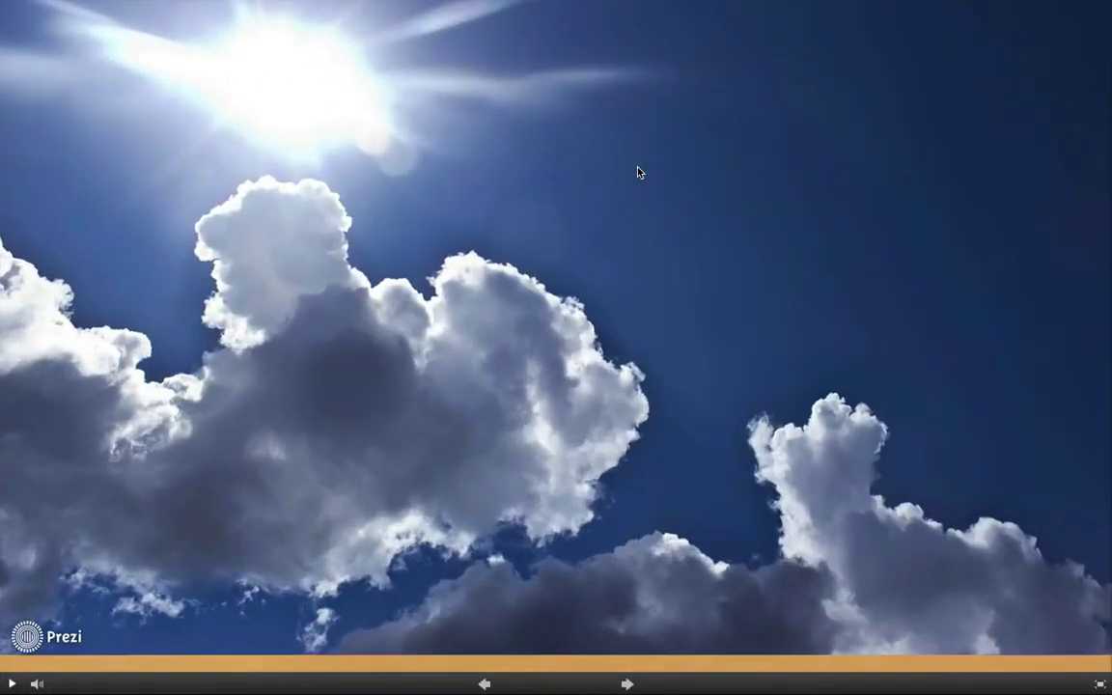
key(Right)
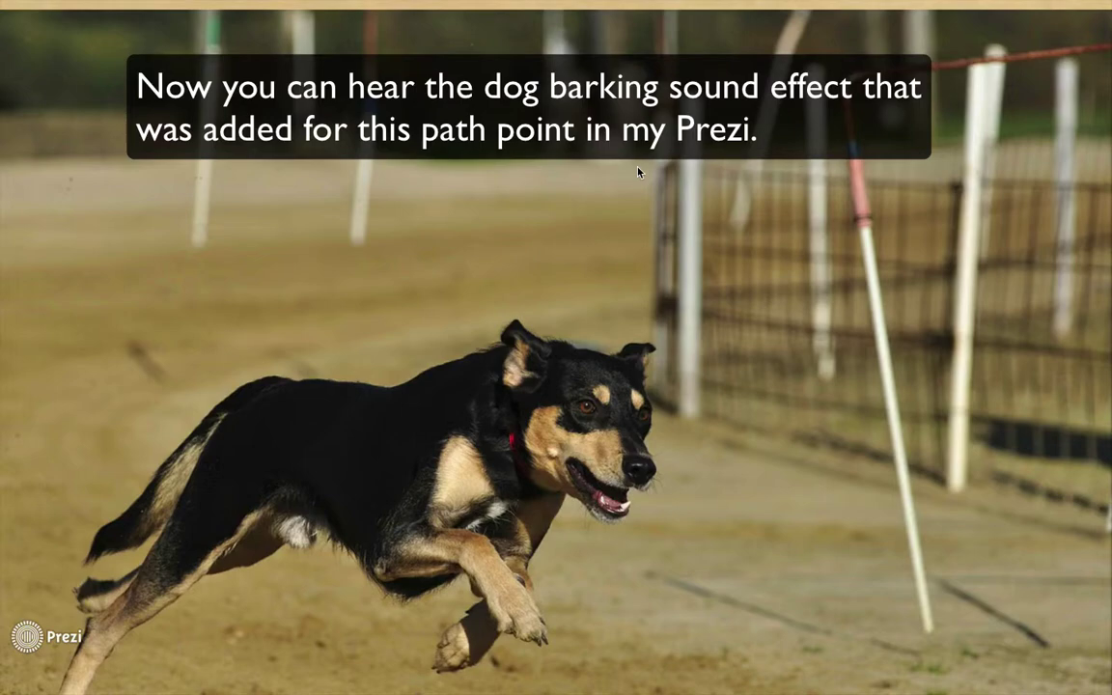
key(Right)
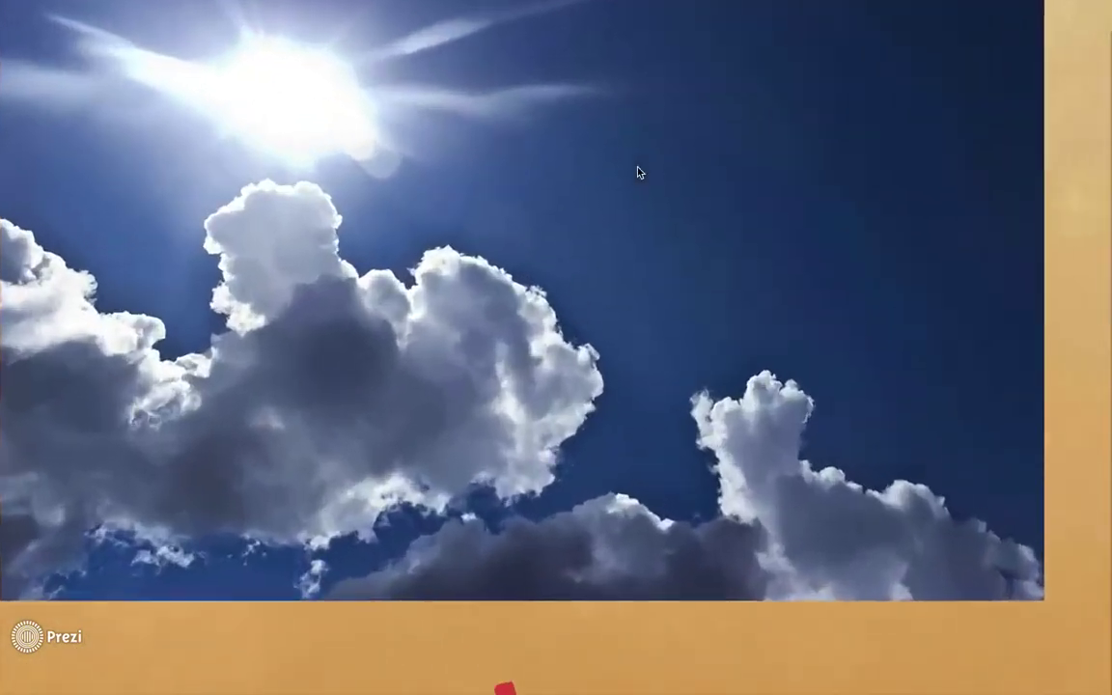
key(Right)
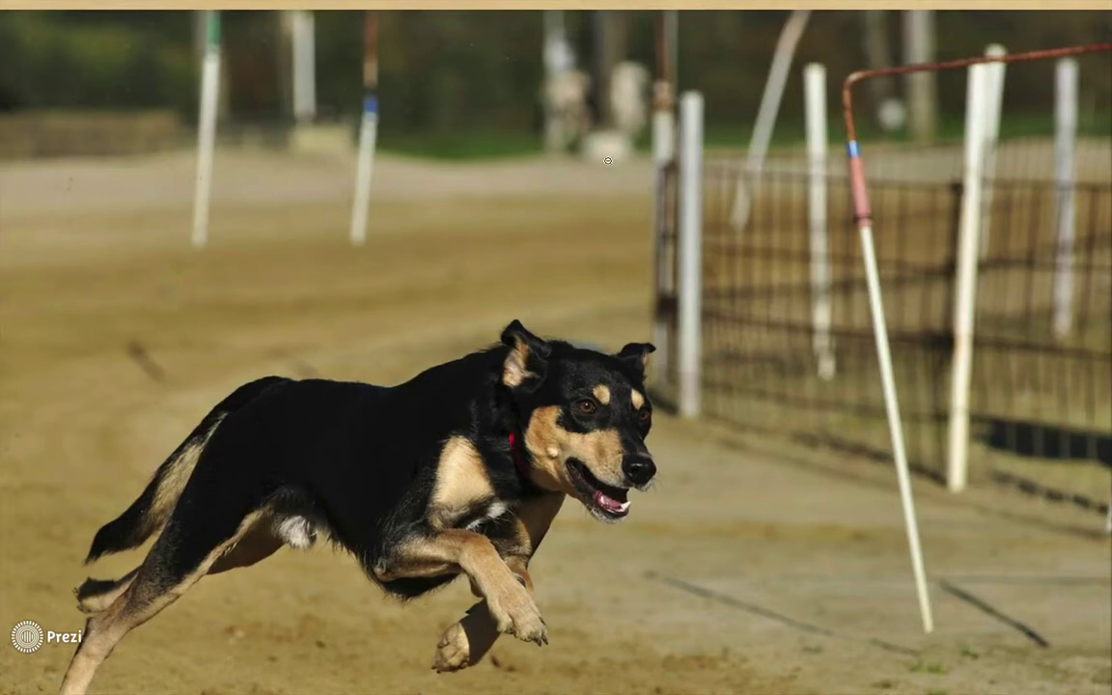
key(Escape)
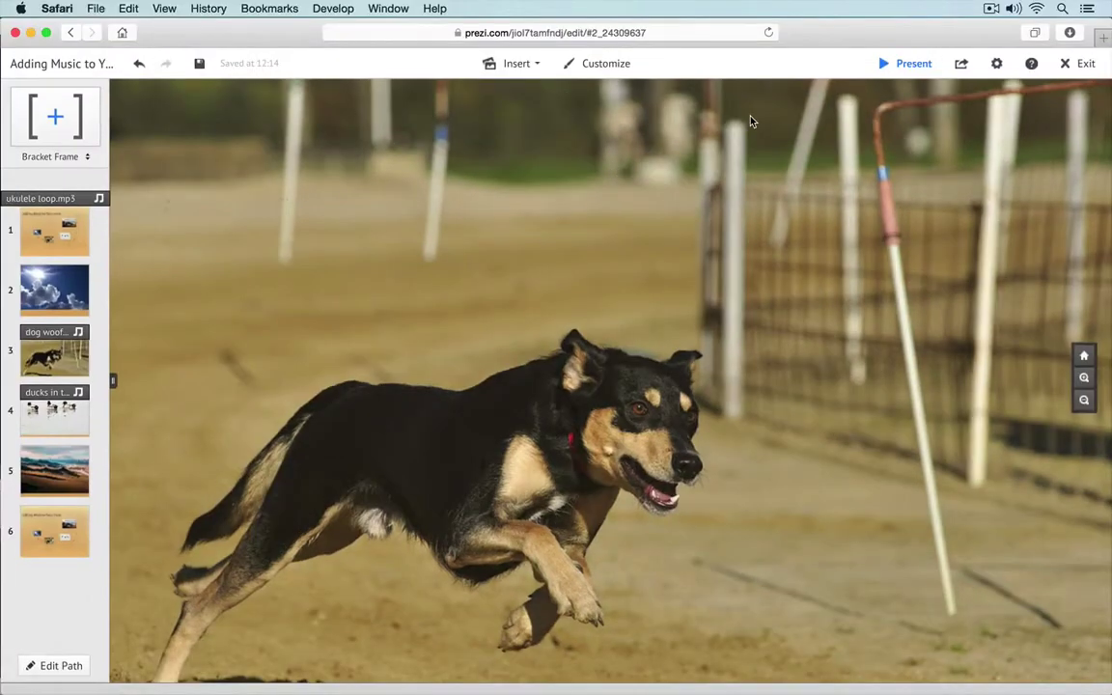
Step: Attach ducks in the city.mp3 as path step 4's voice-over and return to the overview
key(Right)
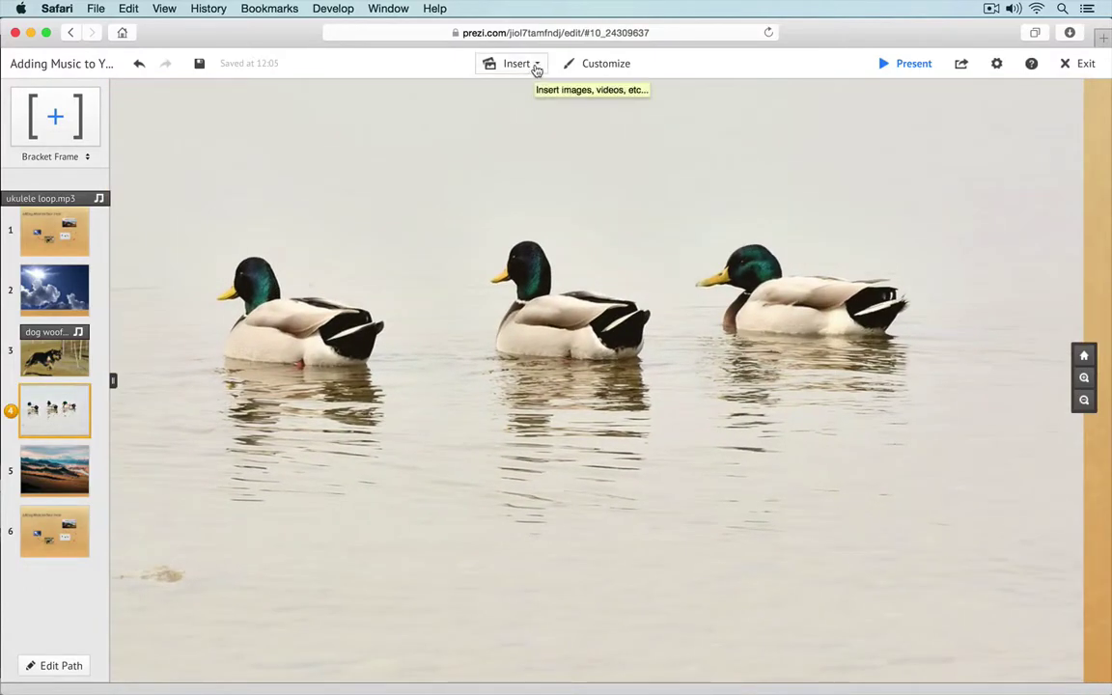
click(536, 68)
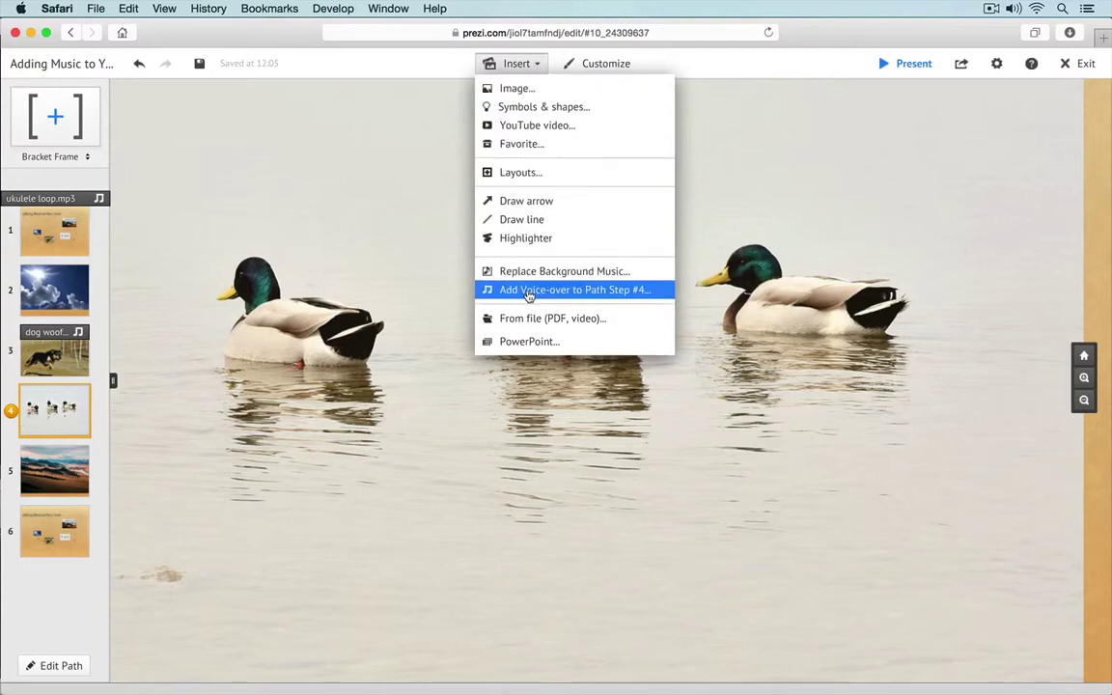
click(527, 290)
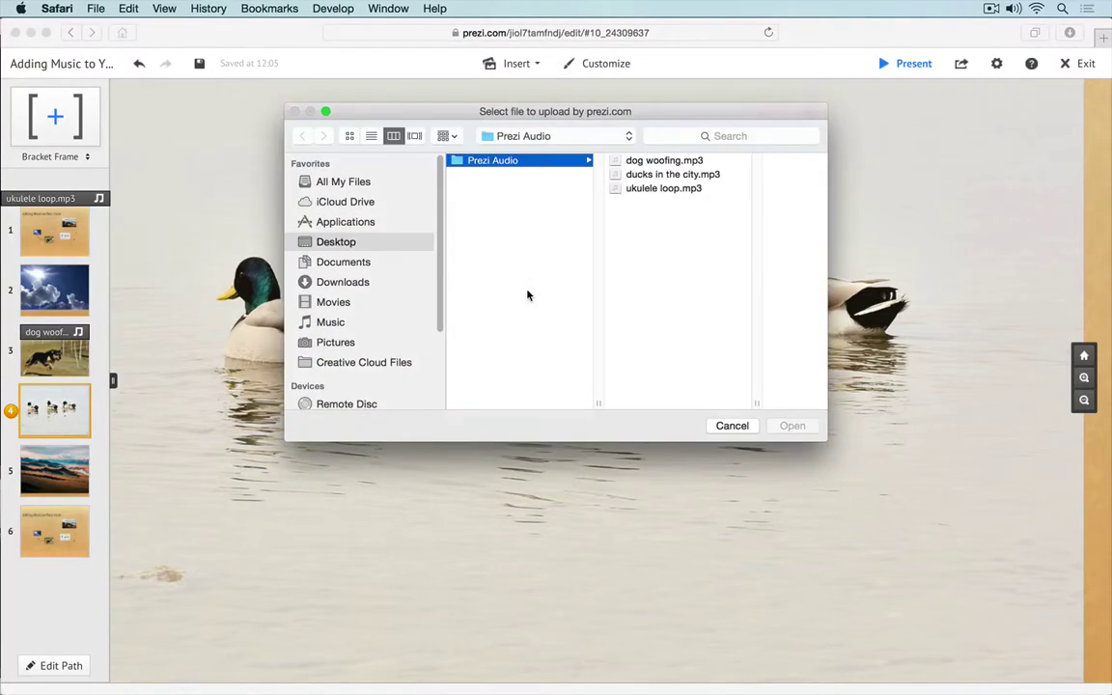
click(658, 175)
click(790, 426)
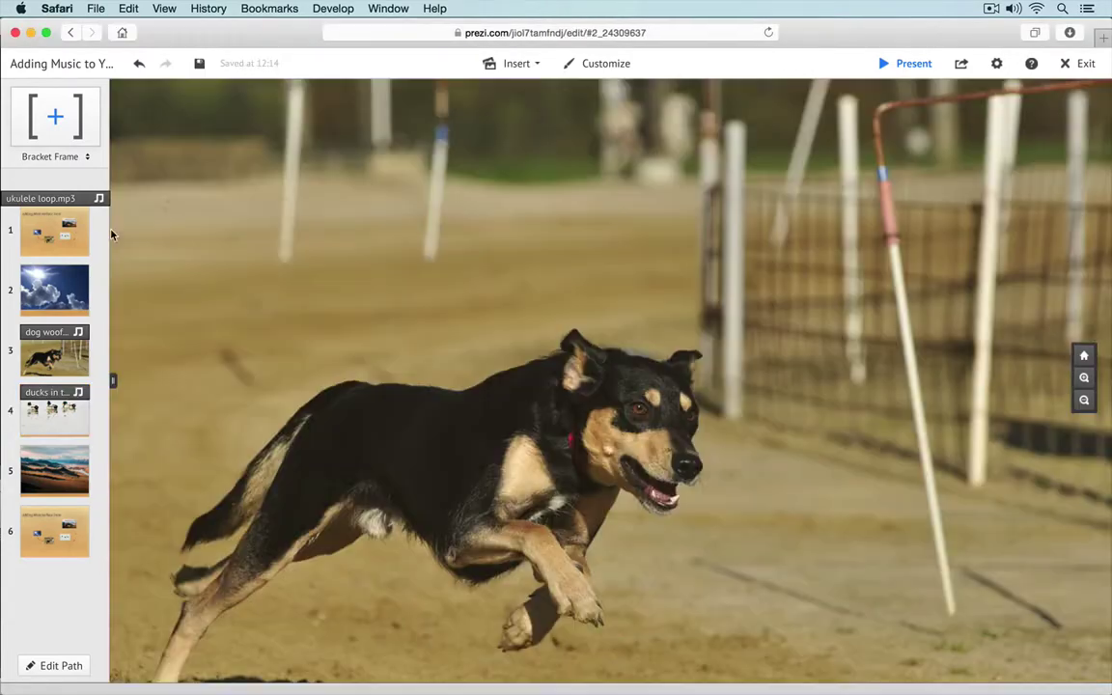
click(69, 235)
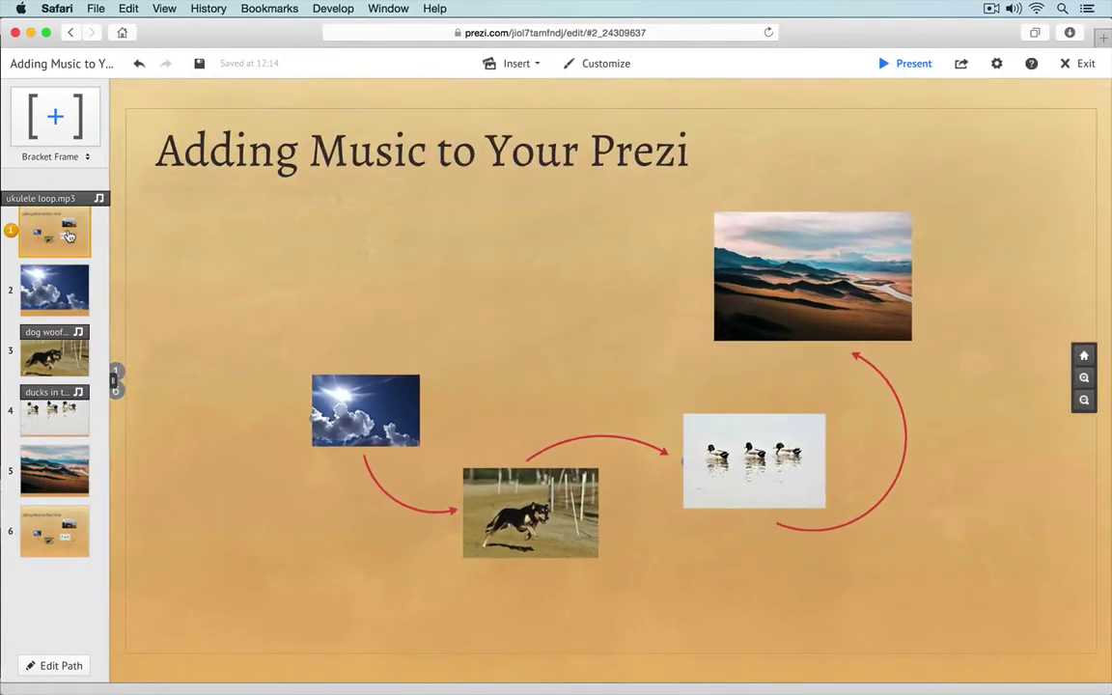